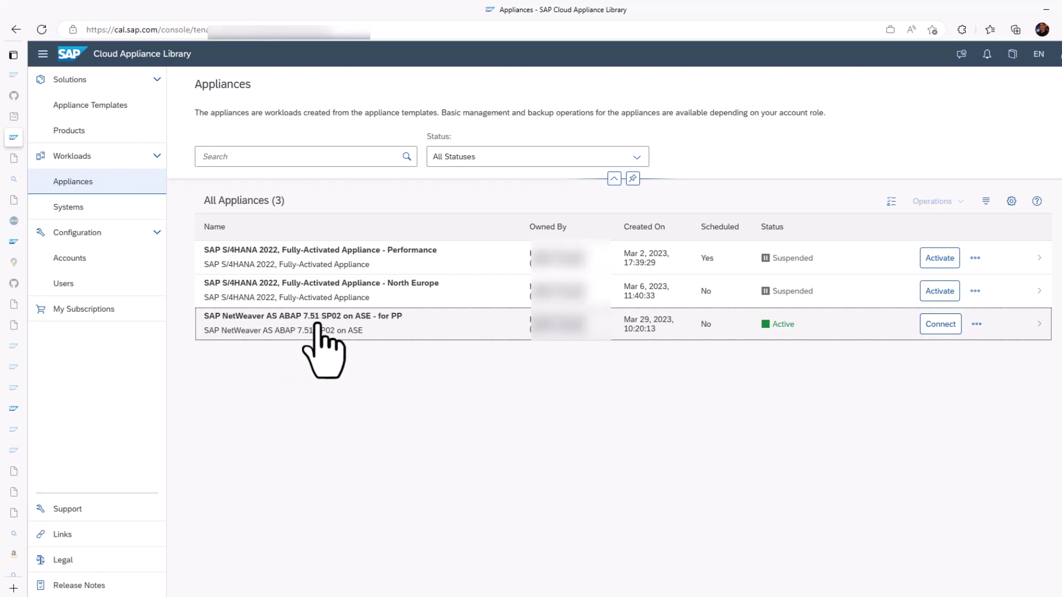
Step: Confirm the SAP NetWeaver AS ABAP 7.51 SP02 appliance is Active, then start searching the appliances list
click(210, 157)
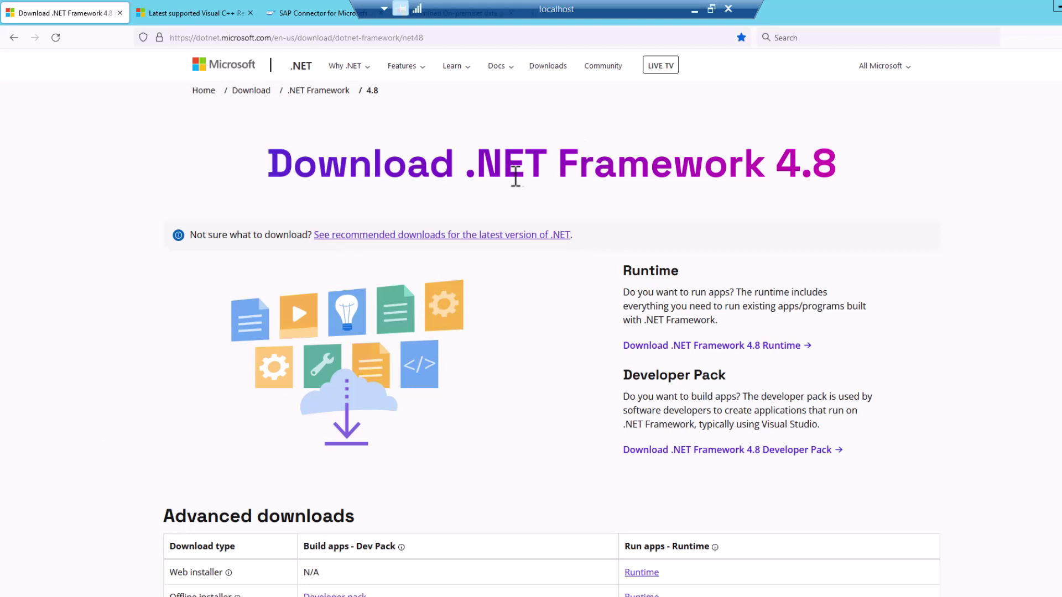
Step: Highlight the .NET Framework 4.8 and Visual C++ Redistributable page titles
drag(464, 165, 787, 145)
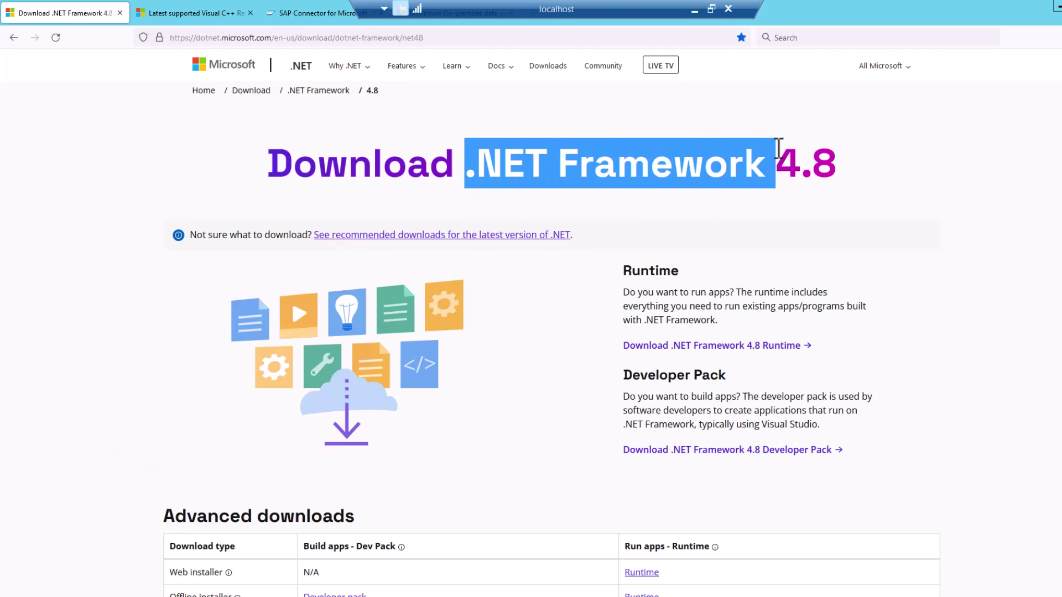
click(212, 11)
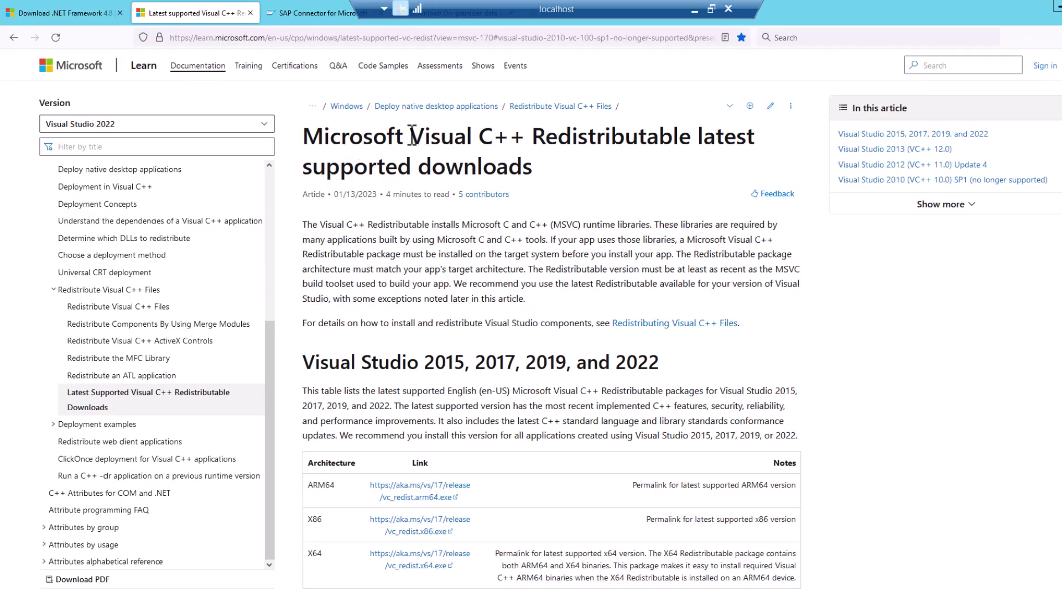
drag(417, 134, 679, 132)
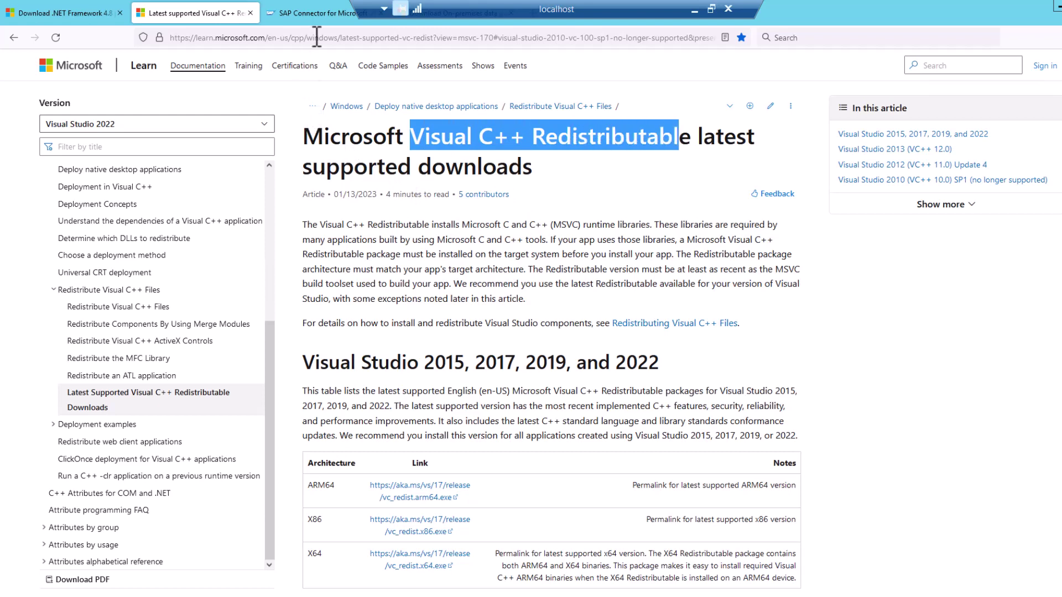
Step: On the SAP Connector for Microsoft .NET page, highlight the .NET 3.0 heading and scroll to Downloads and Documentation
click(313, 15)
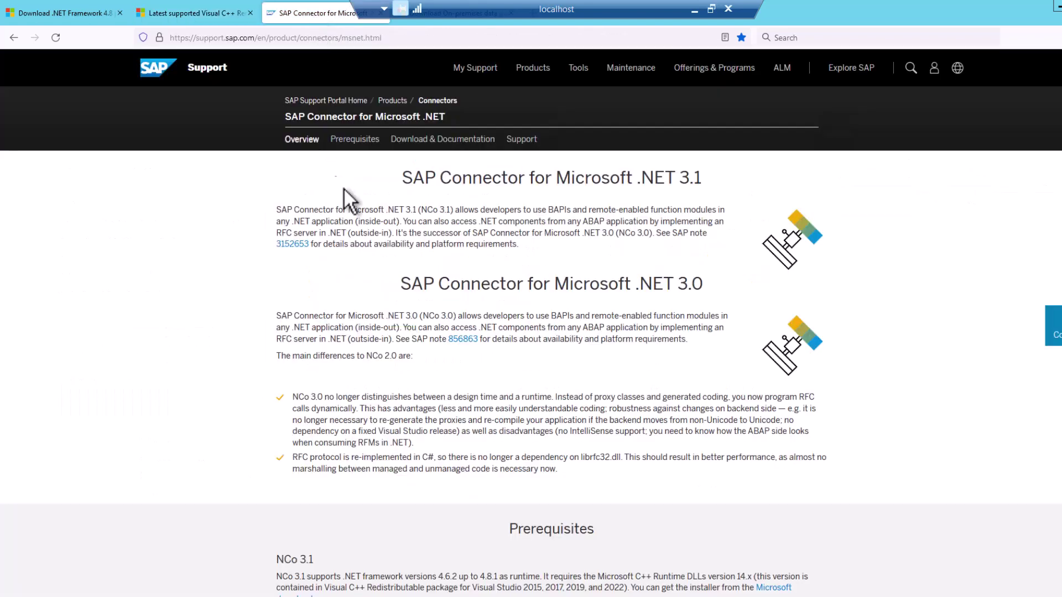
drag(400, 284, 608, 283)
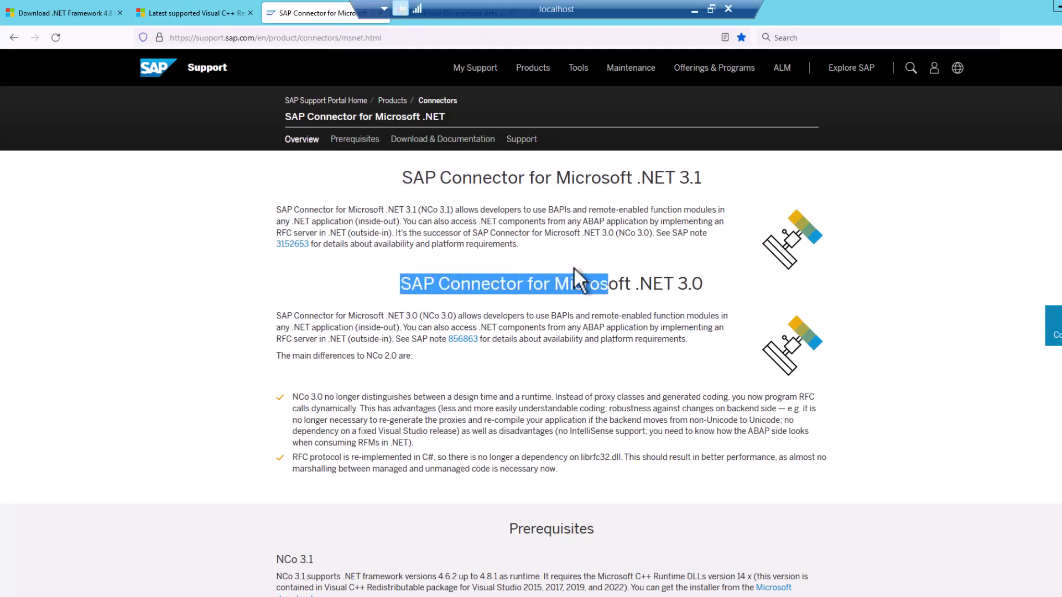
click(539, 295)
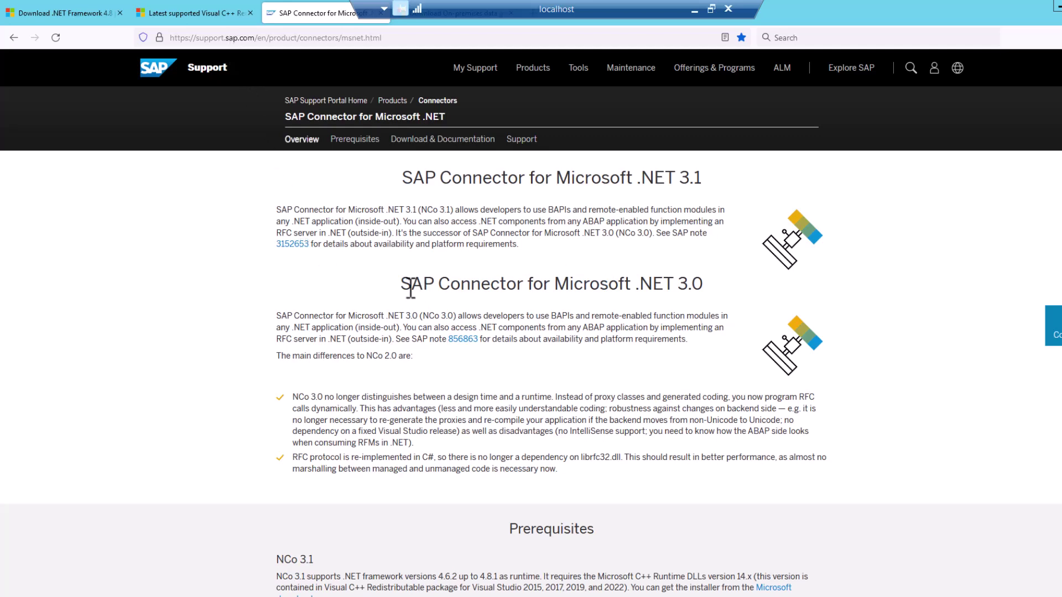
drag(402, 284, 578, 283)
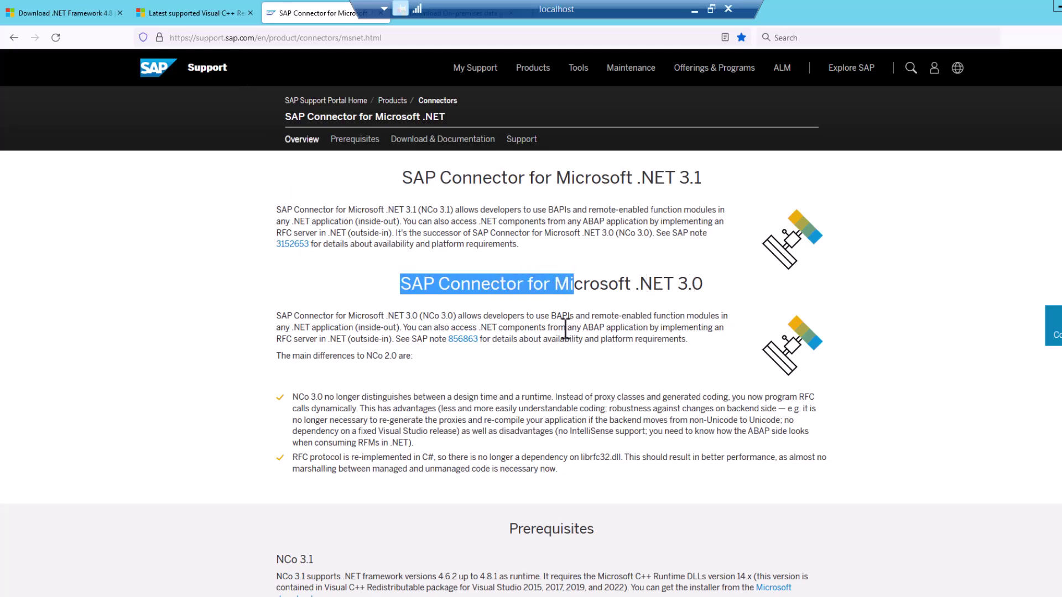
scroll(562, 322, down, 10)
scroll(562, 321, down, 2)
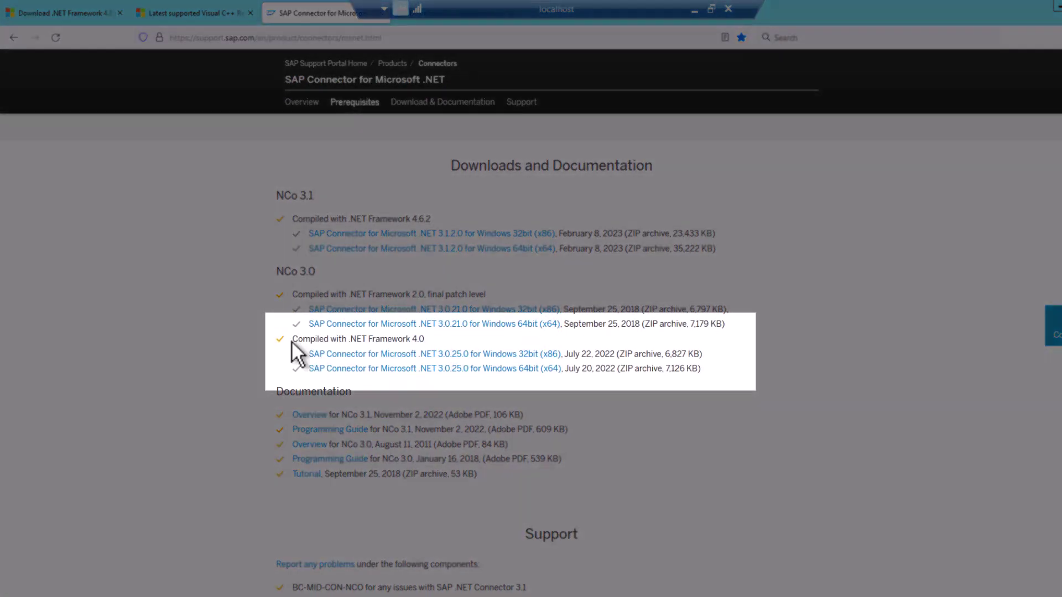
double_click(310, 339)
drag(345, 337, 435, 344)
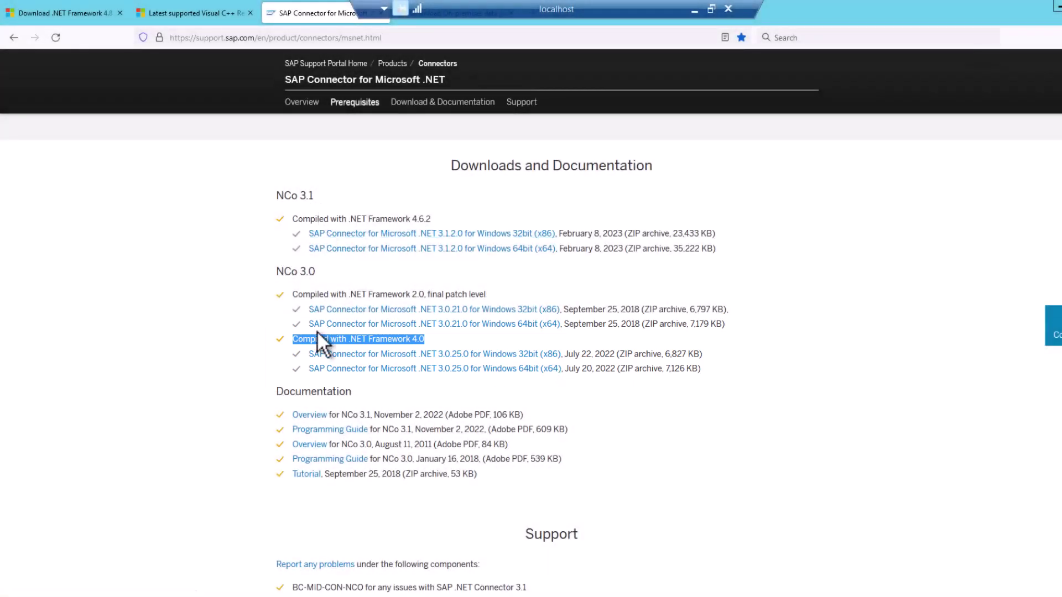
drag(279, 271, 315, 271)
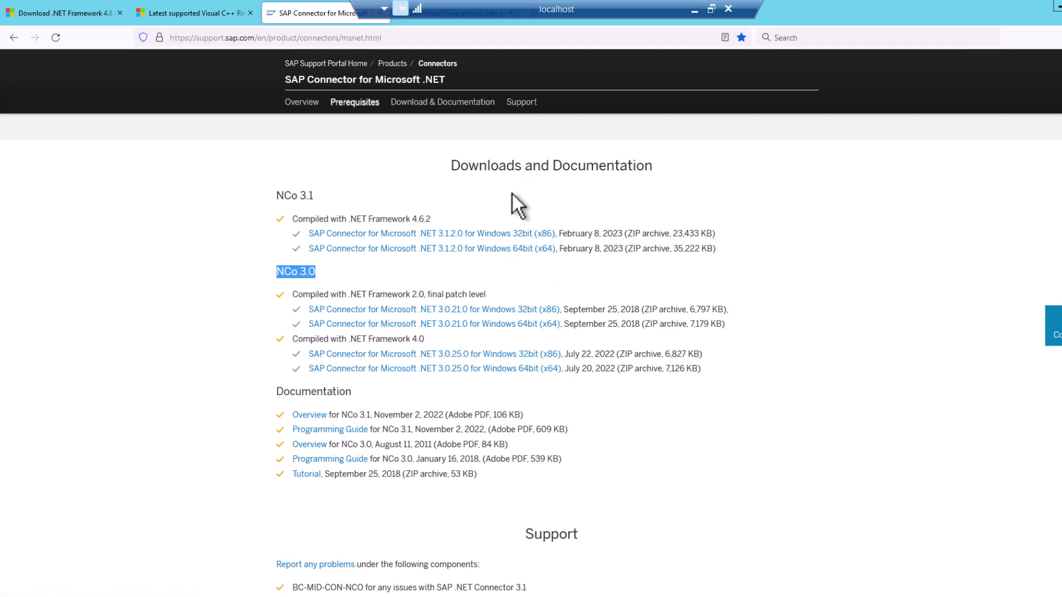
Step: Switch to the On-premises data gateway download page, highlight its heading and scroll down
key(ctrl+Tab)
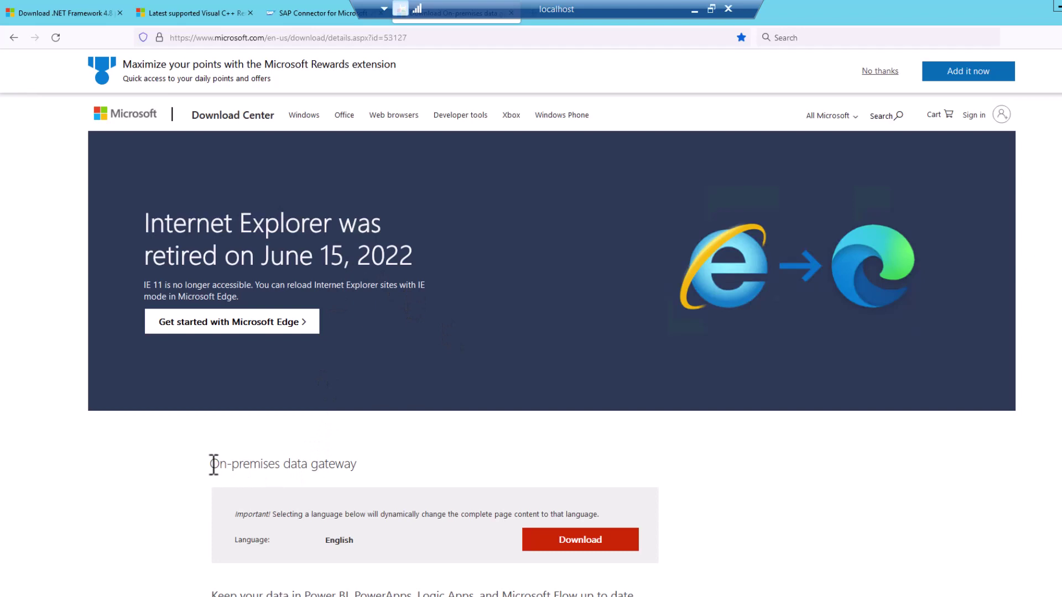
drag(210, 465, 365, 464)
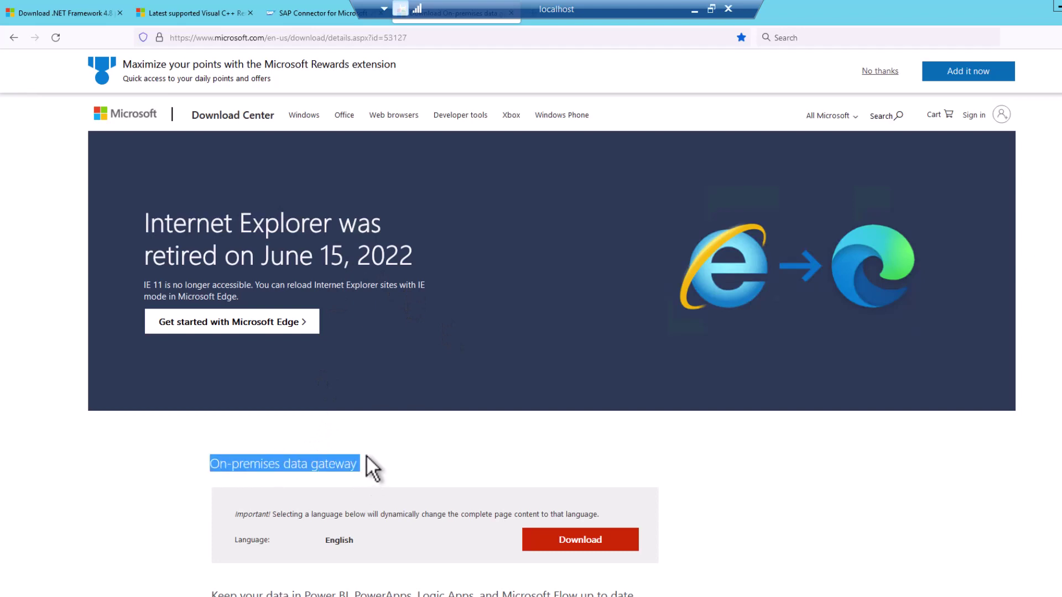
scroll(373, 425, down, 1)
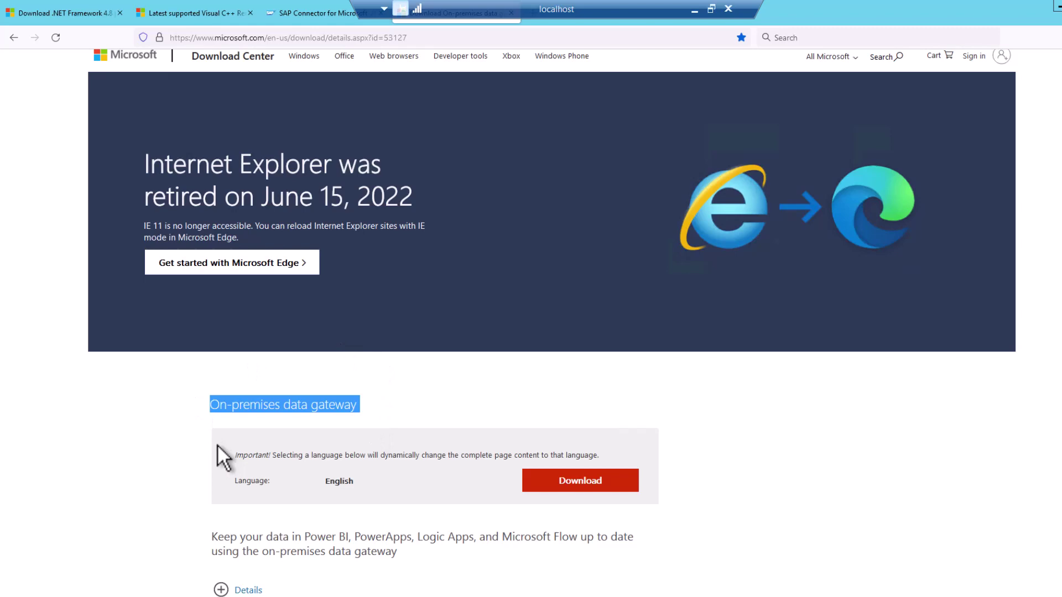
Step: Launch NCo3025_Net40_x64 from the sapnco30dotnet40P folder in Downloads using File Explorer
key(super+e)
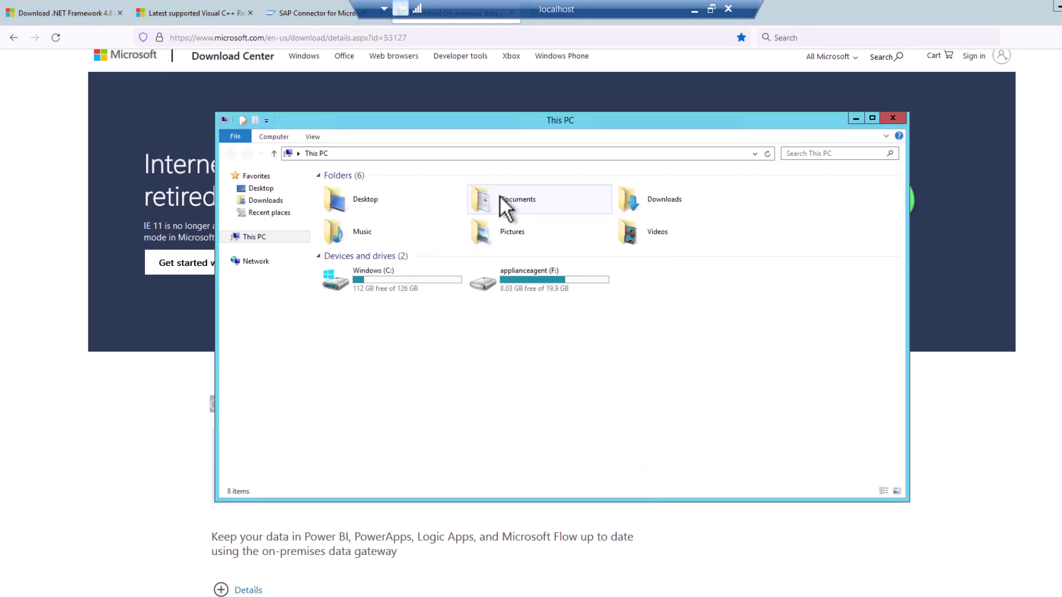
click(270, 201)
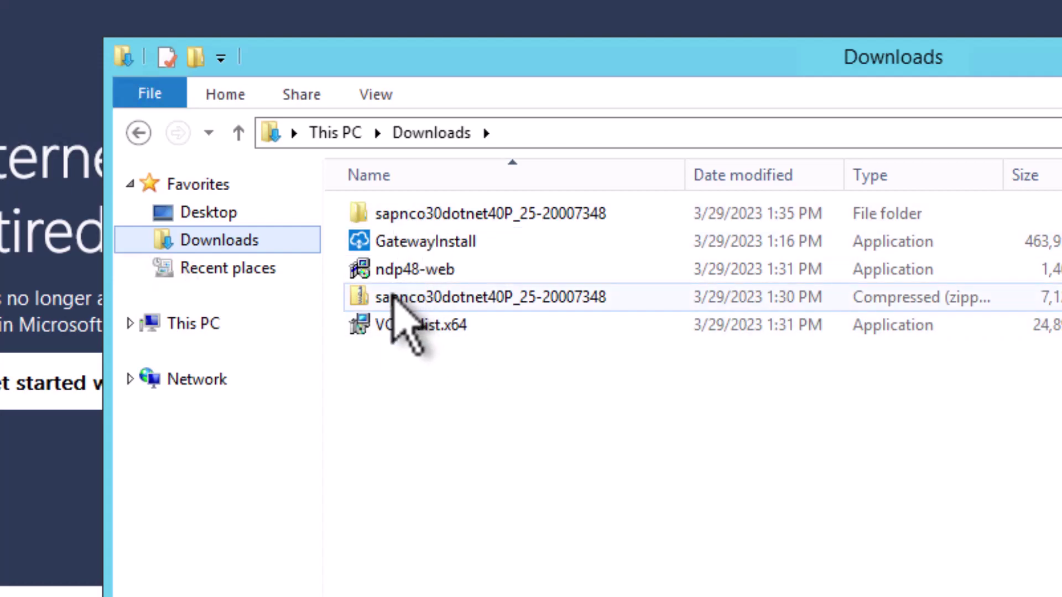
double_click(452, 216)
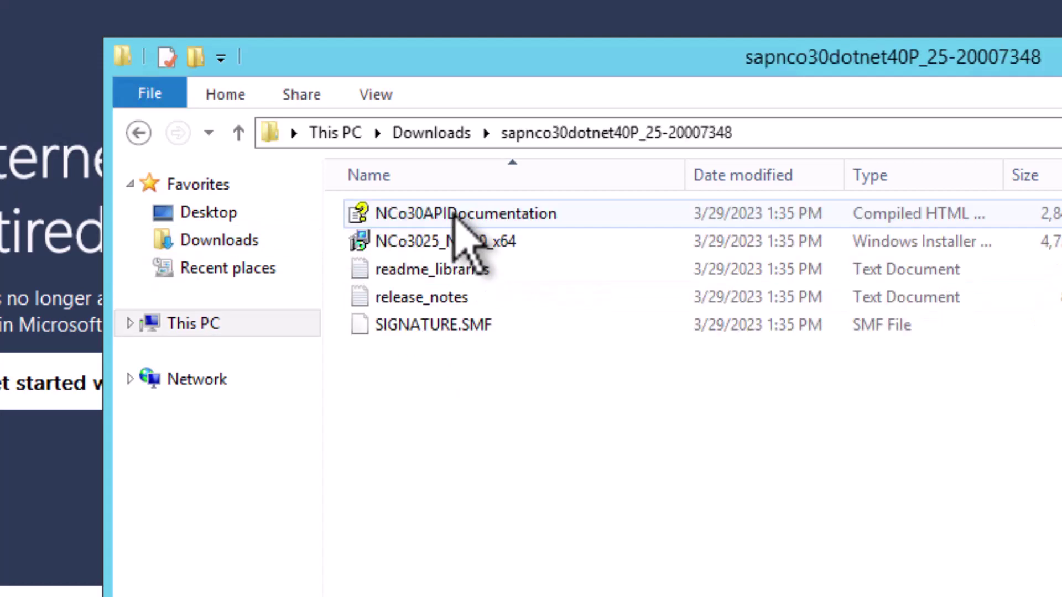
double_click(429, 243)
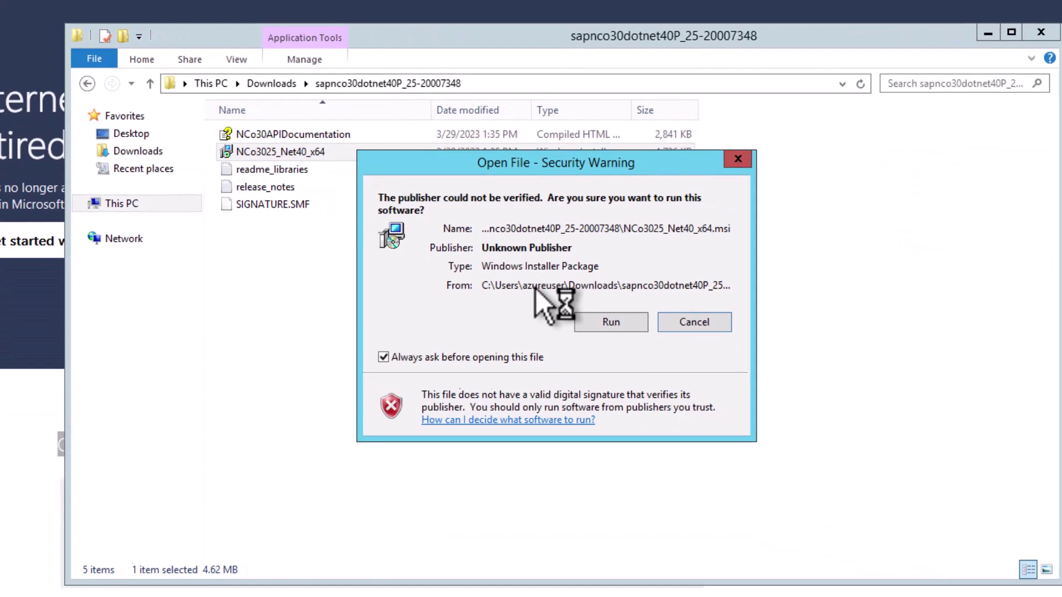
Step: Run the connector installer, keep the default install folder and choose to install assemblies to the GAC
click(608, 319)
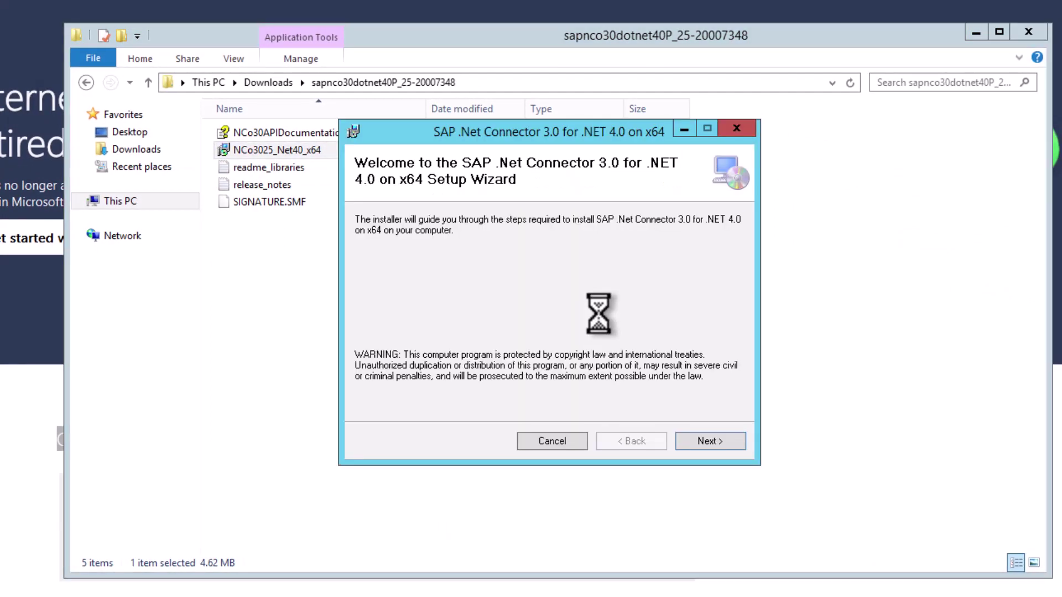
click(722, 440)
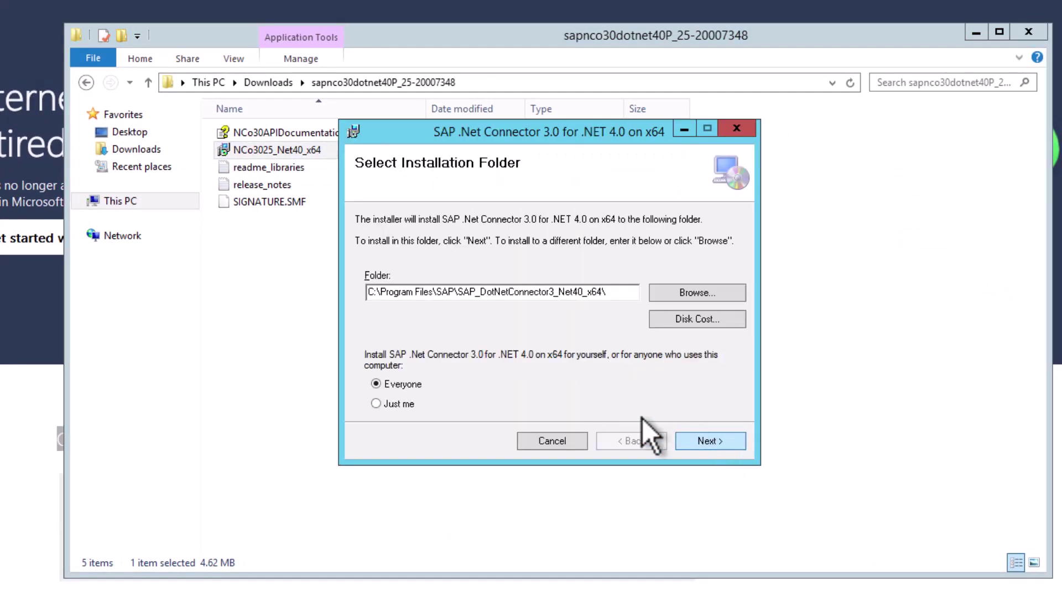
click(695, 440)
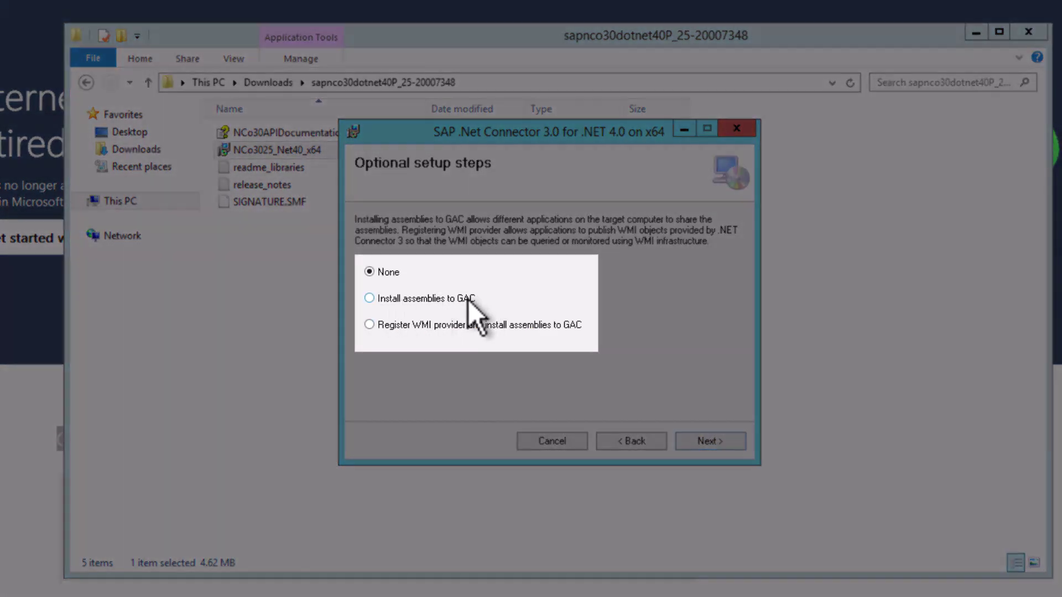
click(456, 300)
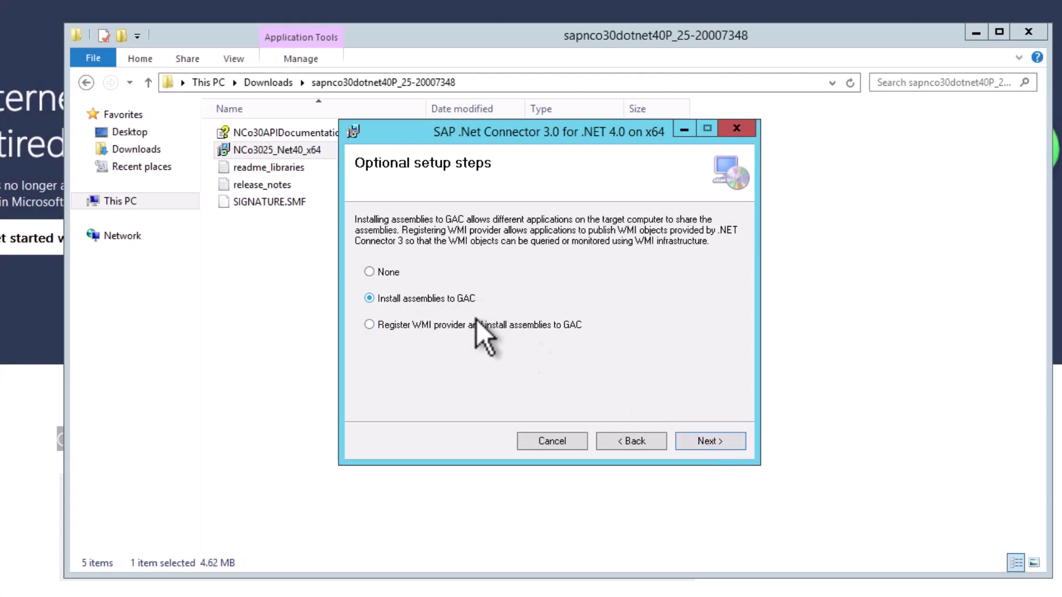
Step: Finish installing SAP .NET Connector 3.0, then select GatewayInstall in the Downloads folder
click(721, 446)
click(719, 445)
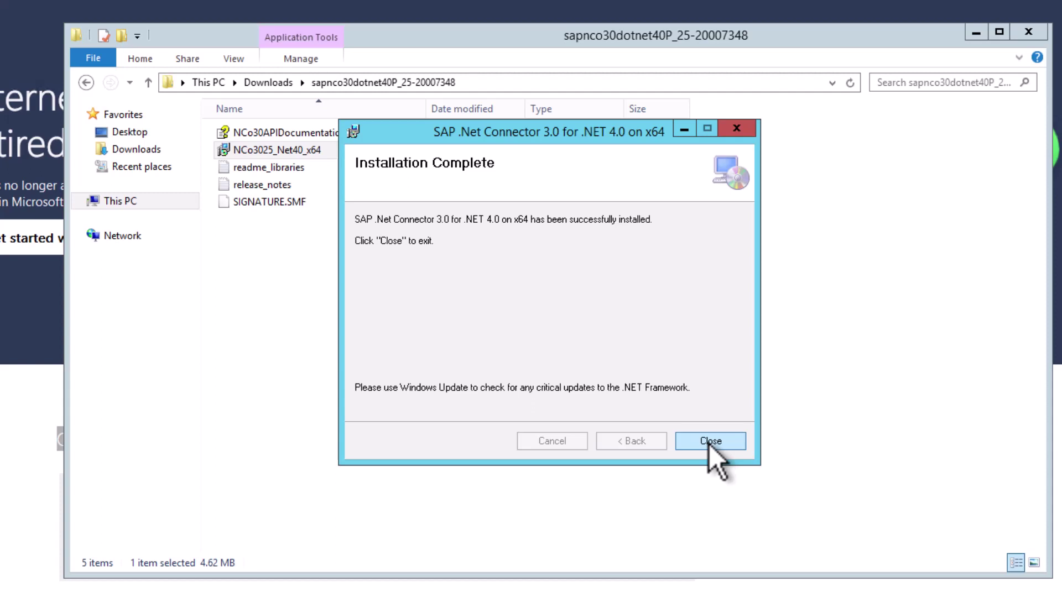
click(709, 443)
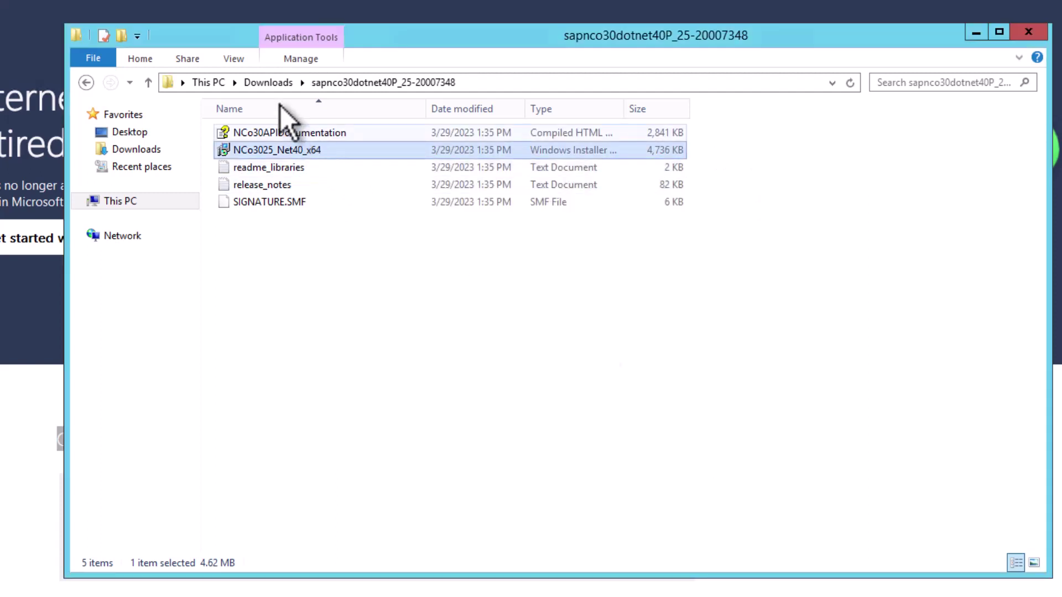
click(272, 84)
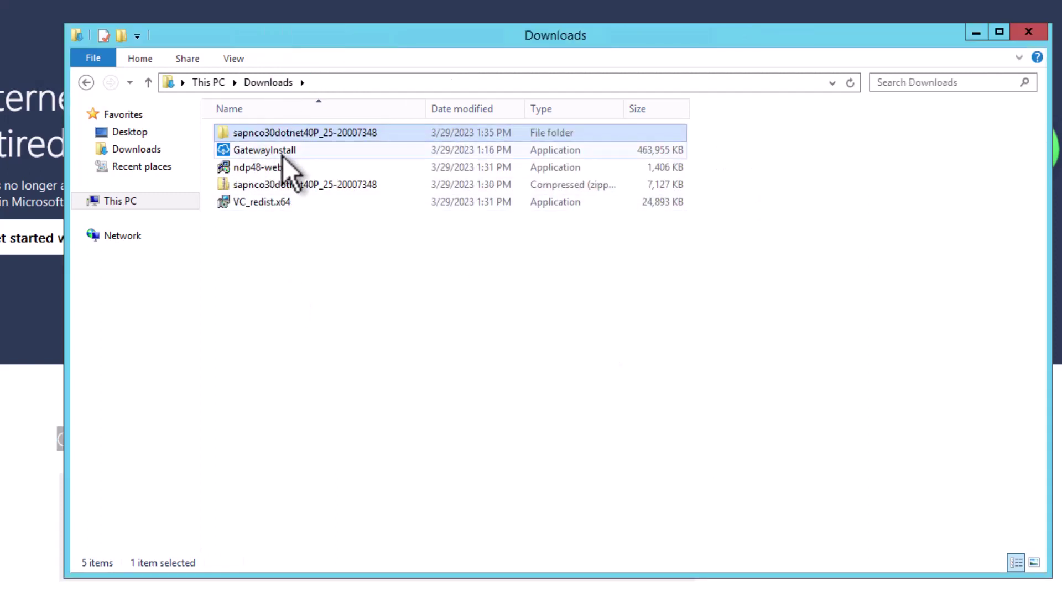
click(260, 152)
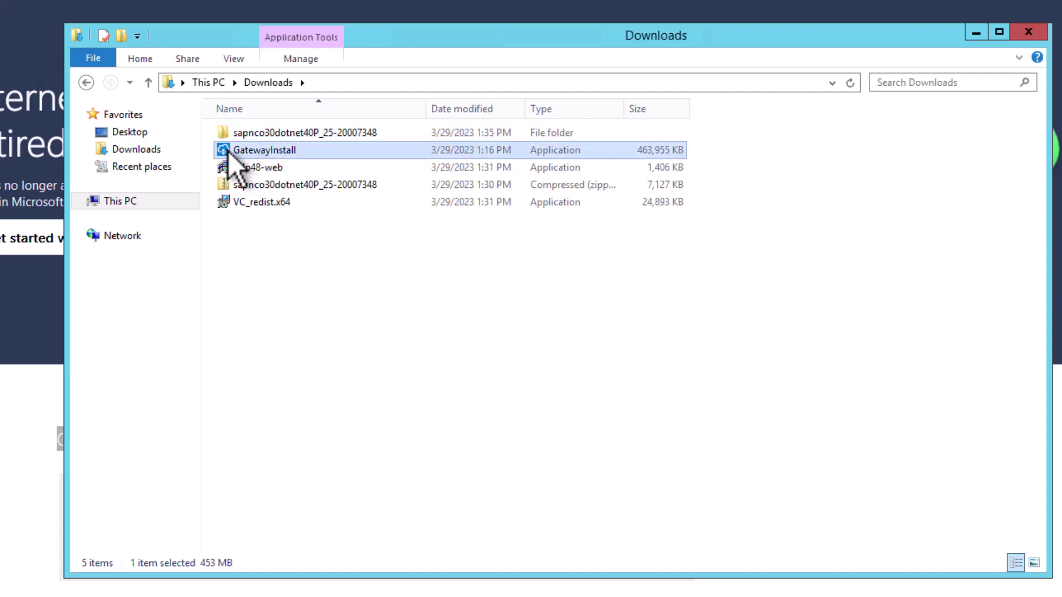
Step: Run GatewayInstall, accept the terms of use and install the gateway to the default location
double_click(277, 152)
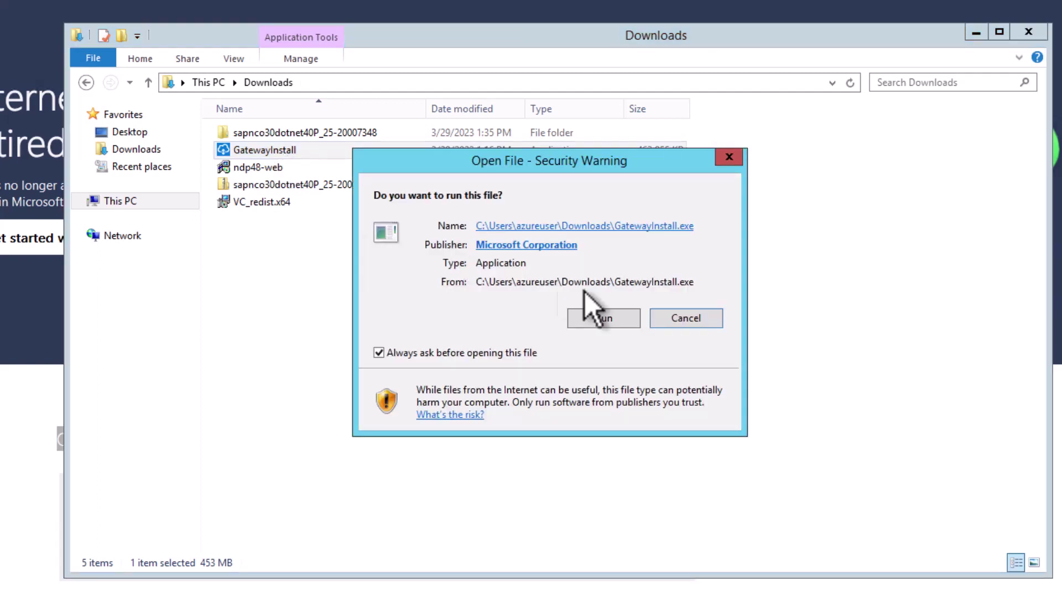
click(603, 318)
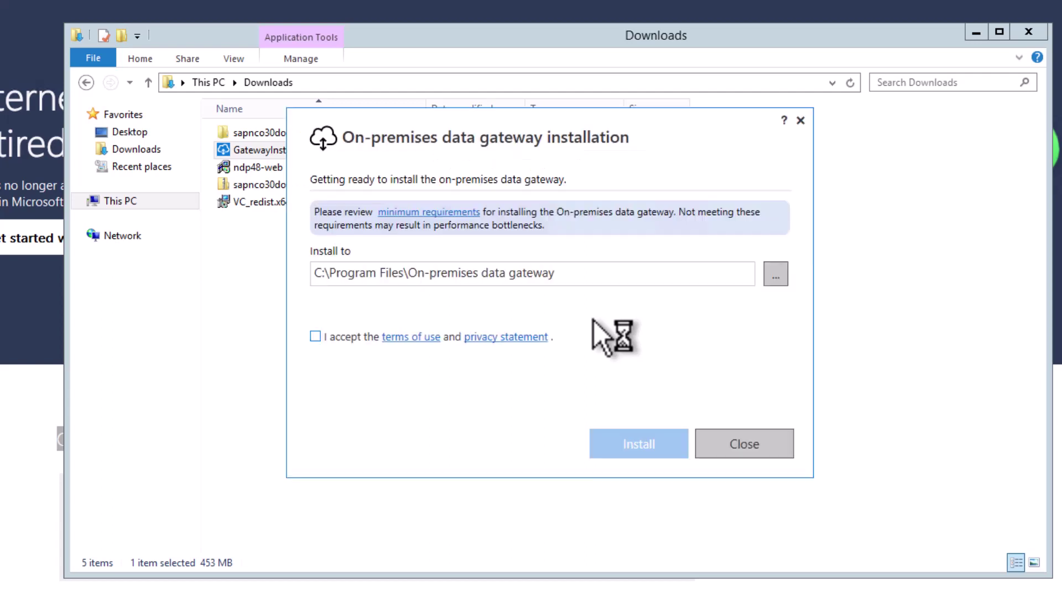
click(316, 339)
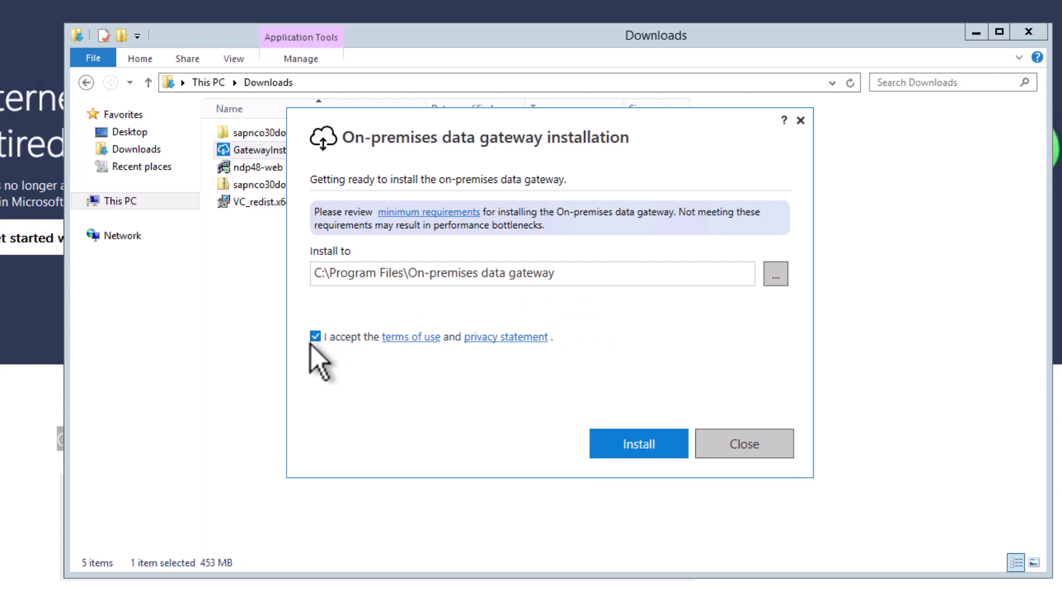
click(633, 445)
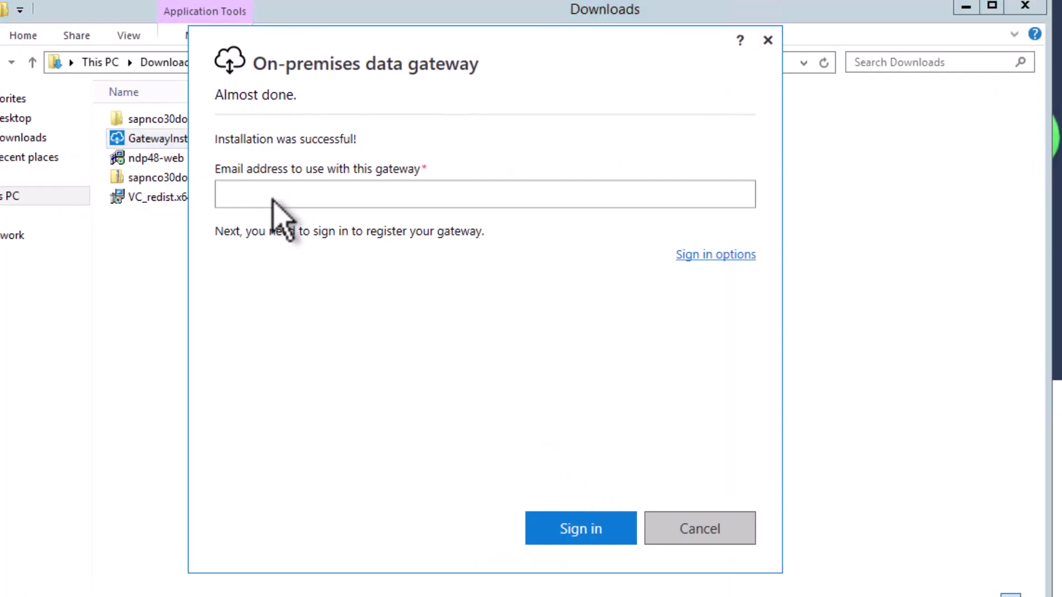
Step: Sign in to the gateway installer with the organisation account's e-mail and password
click(272, 199)
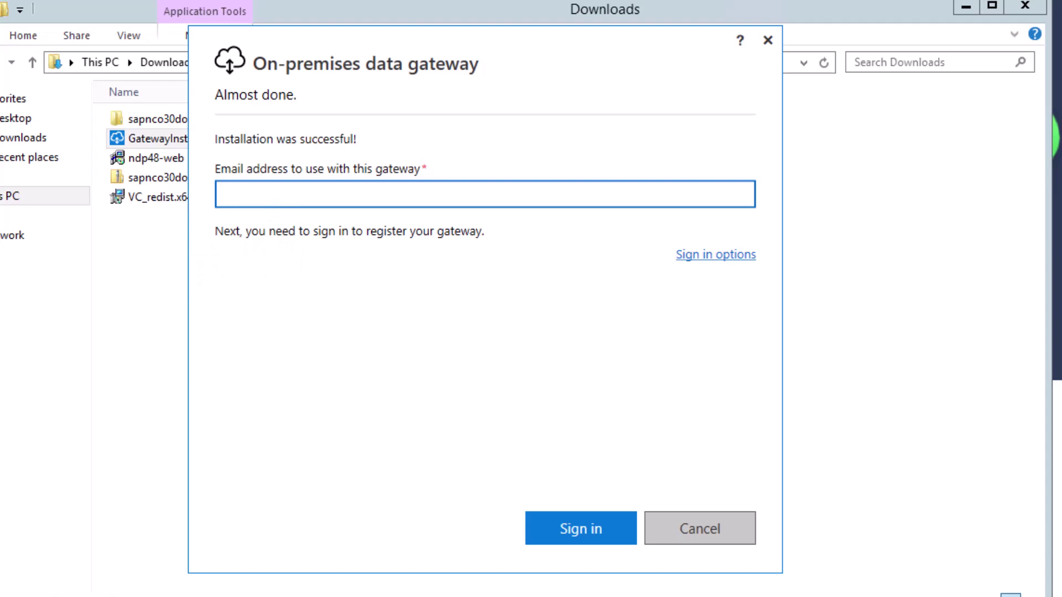
key(ctrl+v)
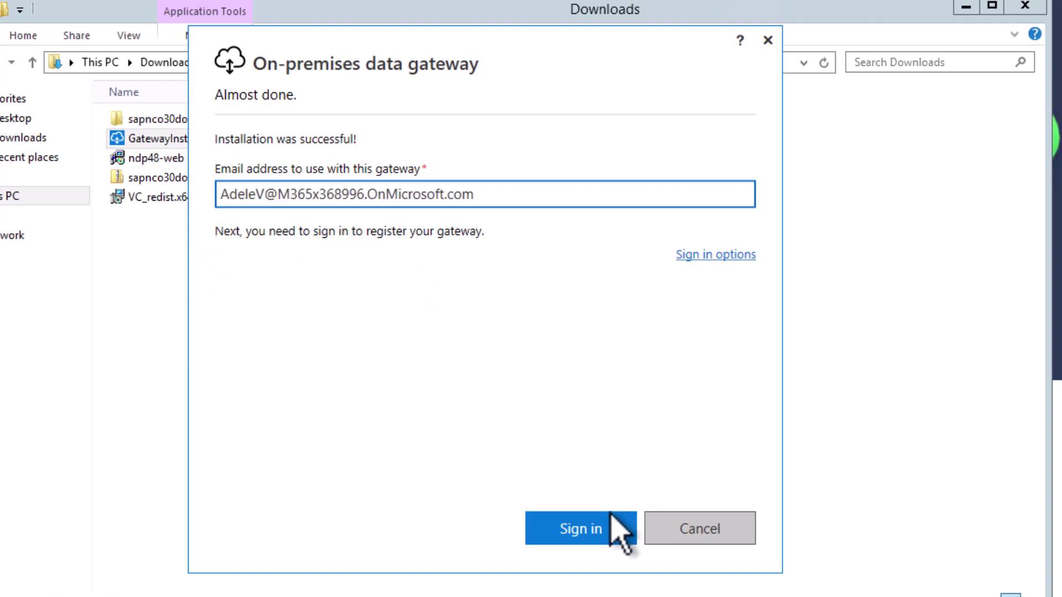
click(603, 528)
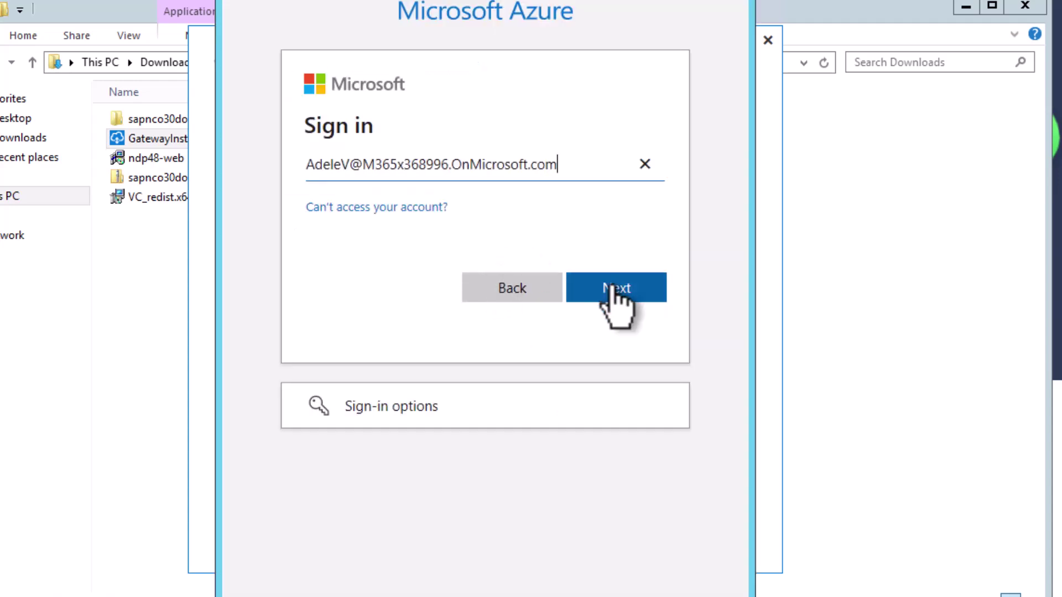
click(612, 286)
text(•••••••)
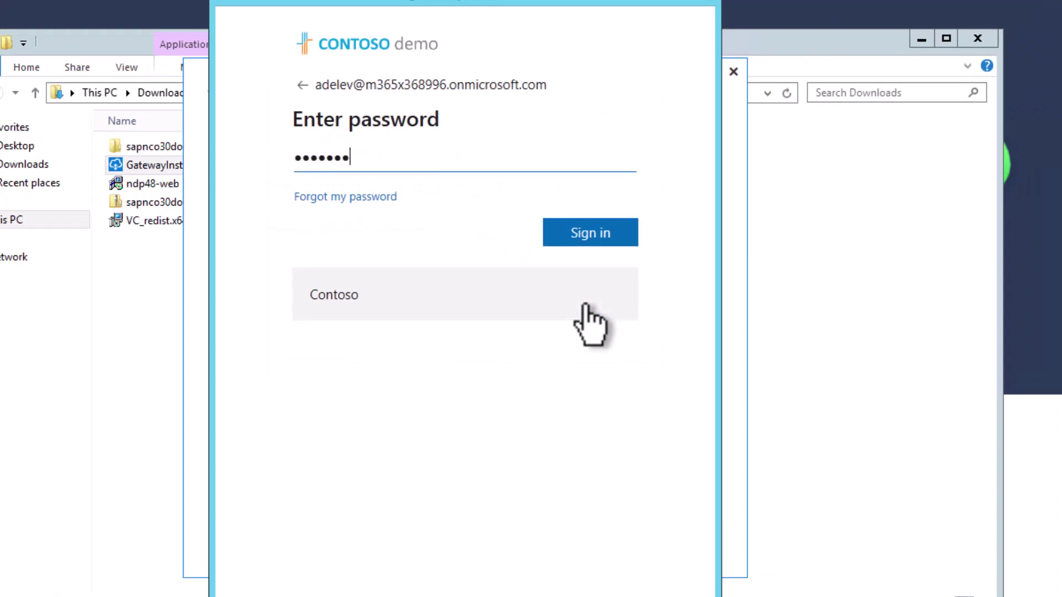
text(••••••)
key(Return)
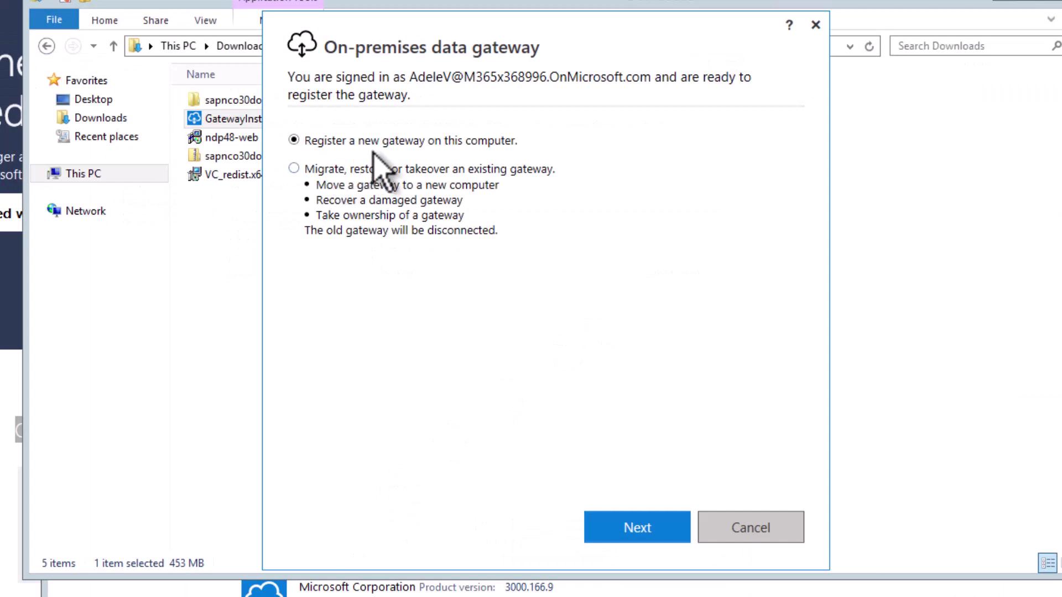
Step: Register a new gateway named OPDG-CAL-System and enter its recovery key
click(641, 532)
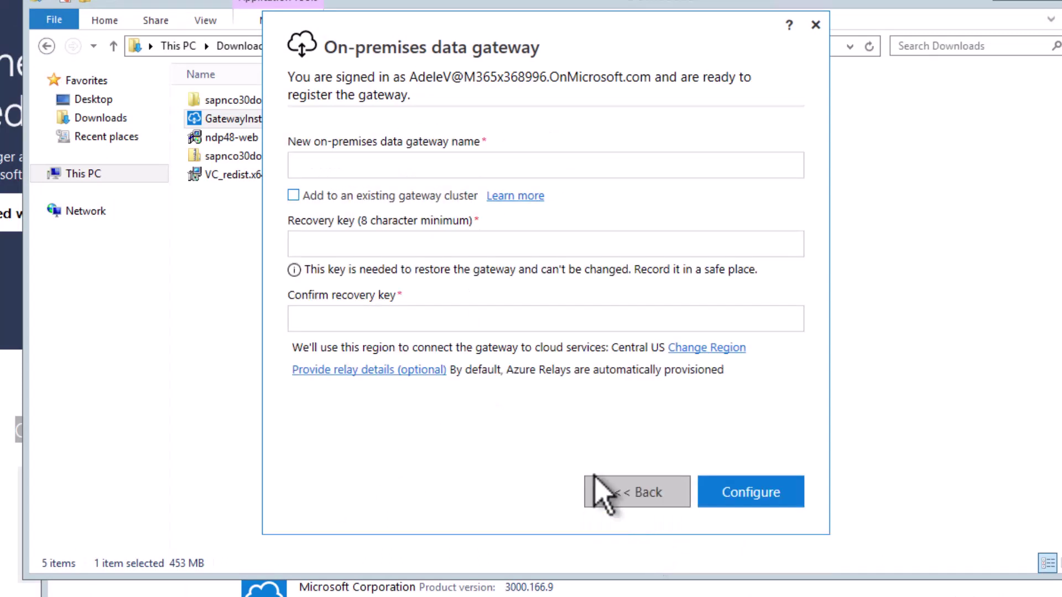
click(348, 166)
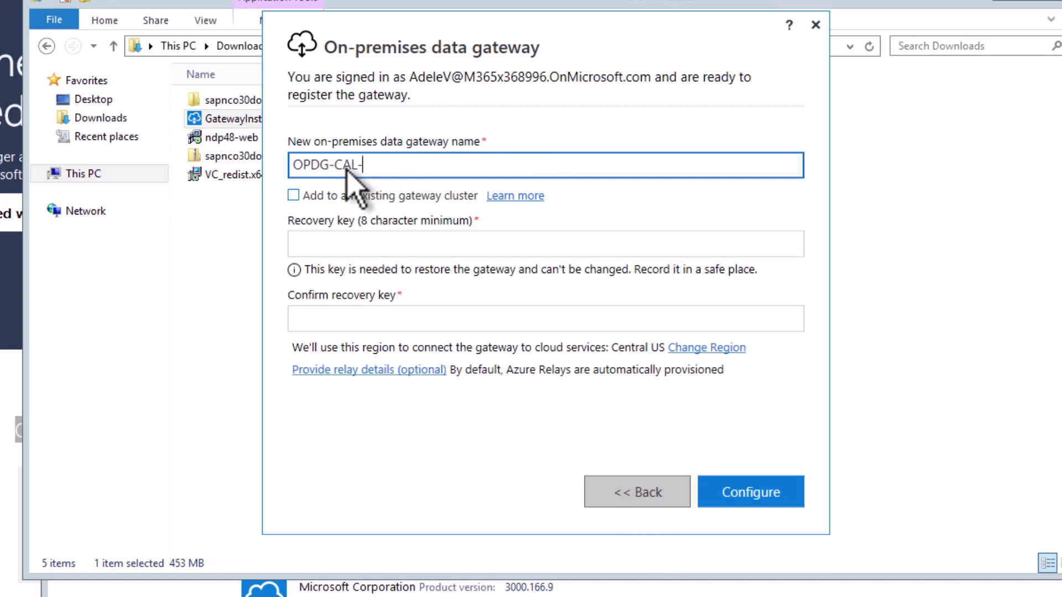
text(OPDG-CAL-System)
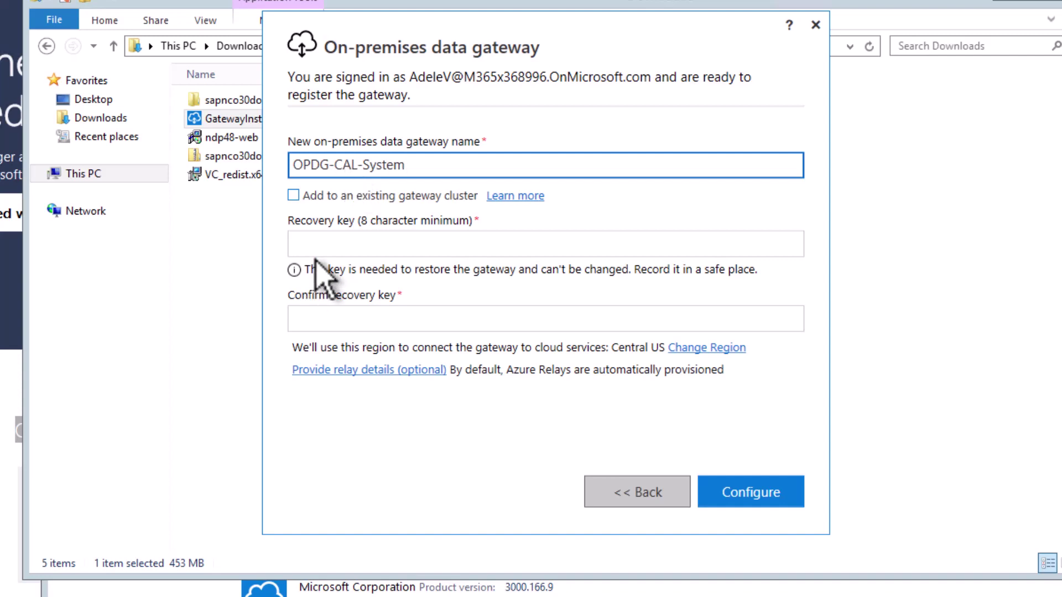
click(318, 244)
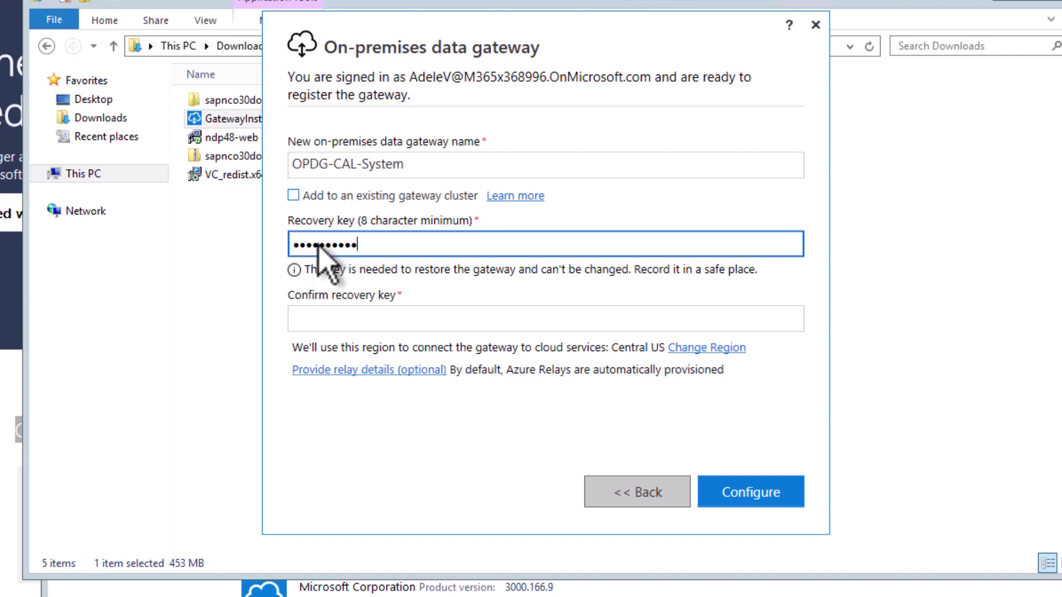
text(••)
key(Tab)
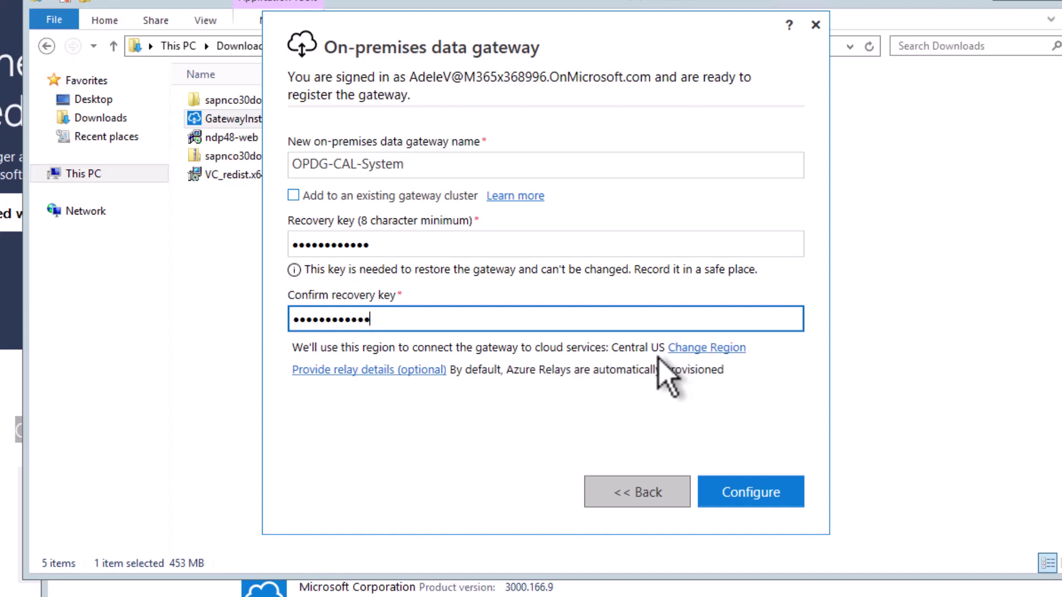
Step: Choose Central US (Recommended) as the gateway region and configure OPDG-CAL-System
click(698, 349)
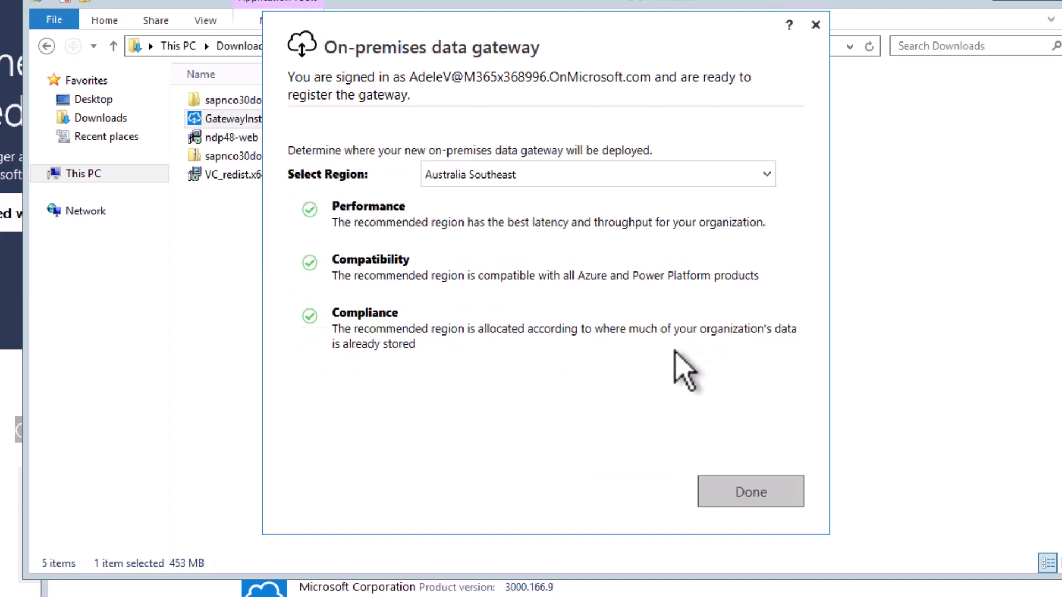
click(487, 174)
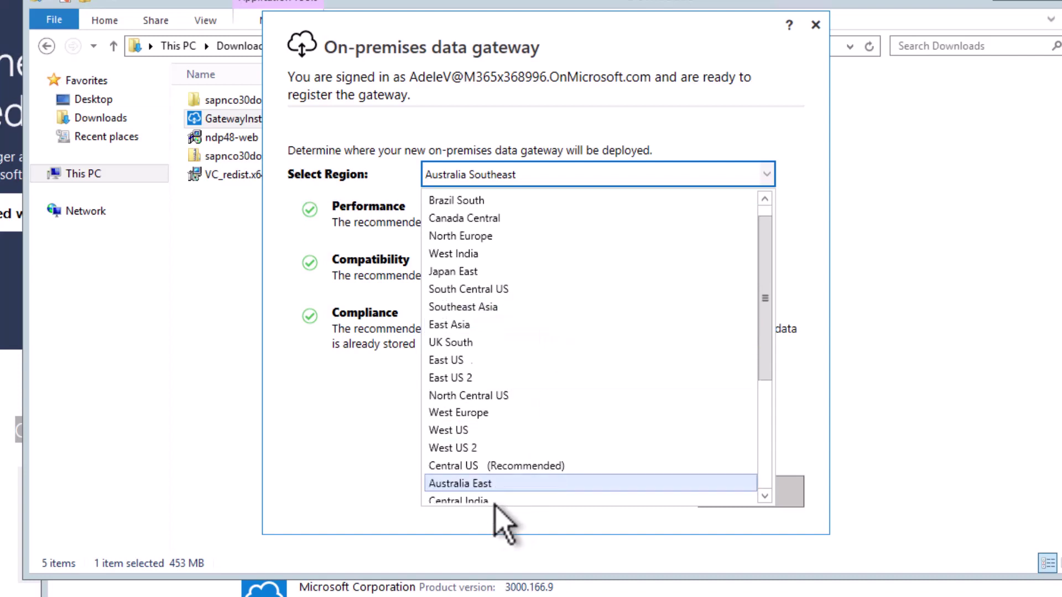
click(489, 448)
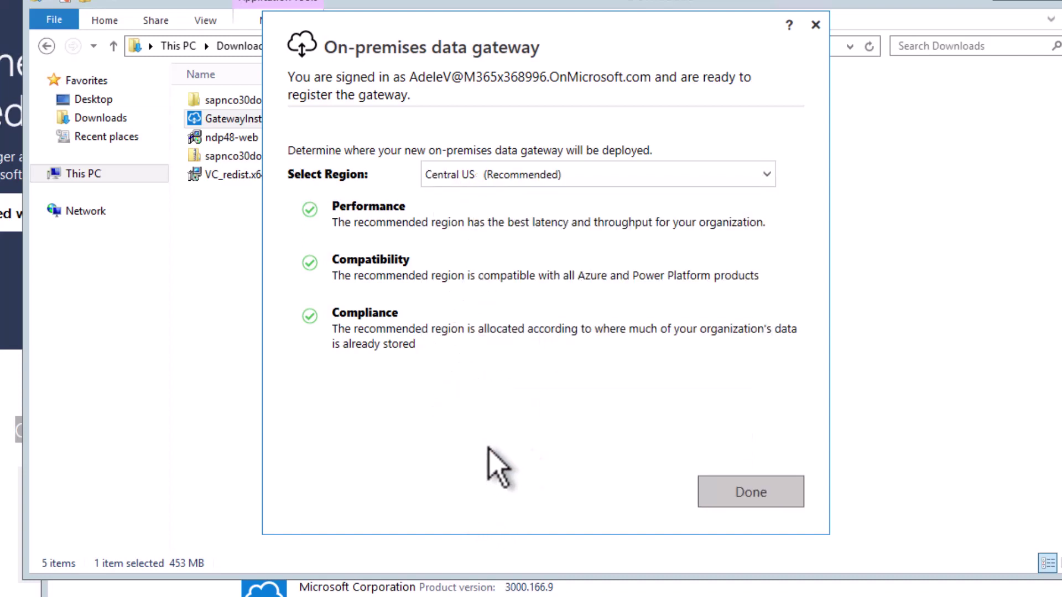
click(743, 491)
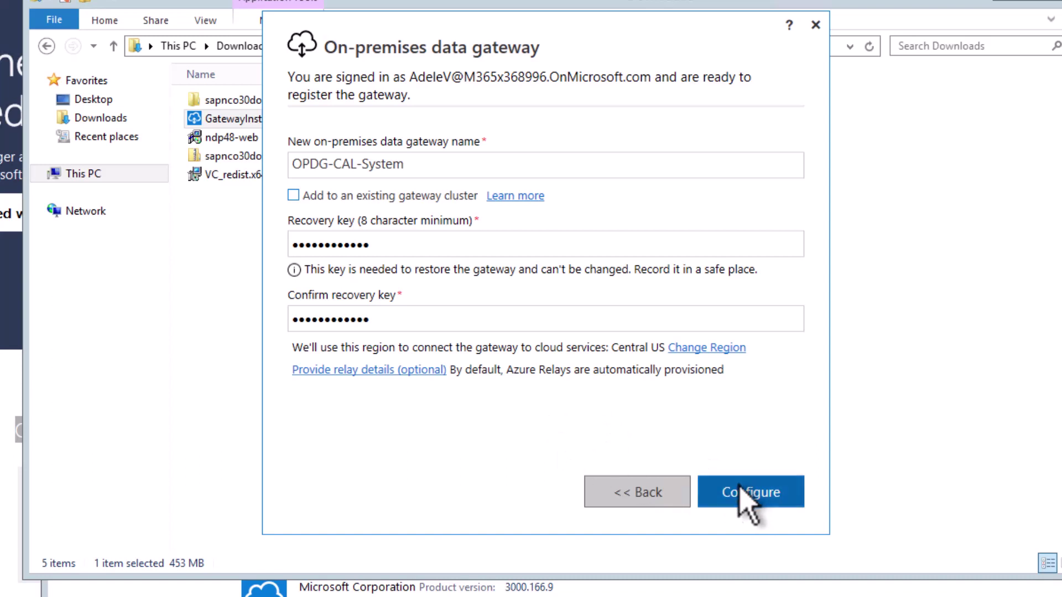
click(750, 488)
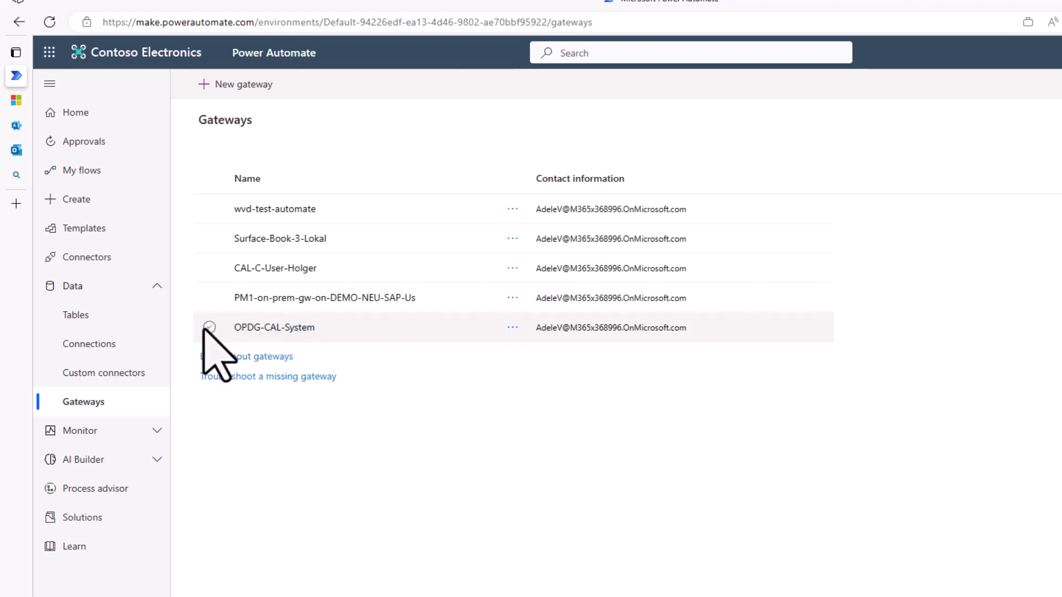
Step: Confirm OPDG-CAL-System is listed in Power Automate Gateways, then open a new browser tab
click(16, 203)
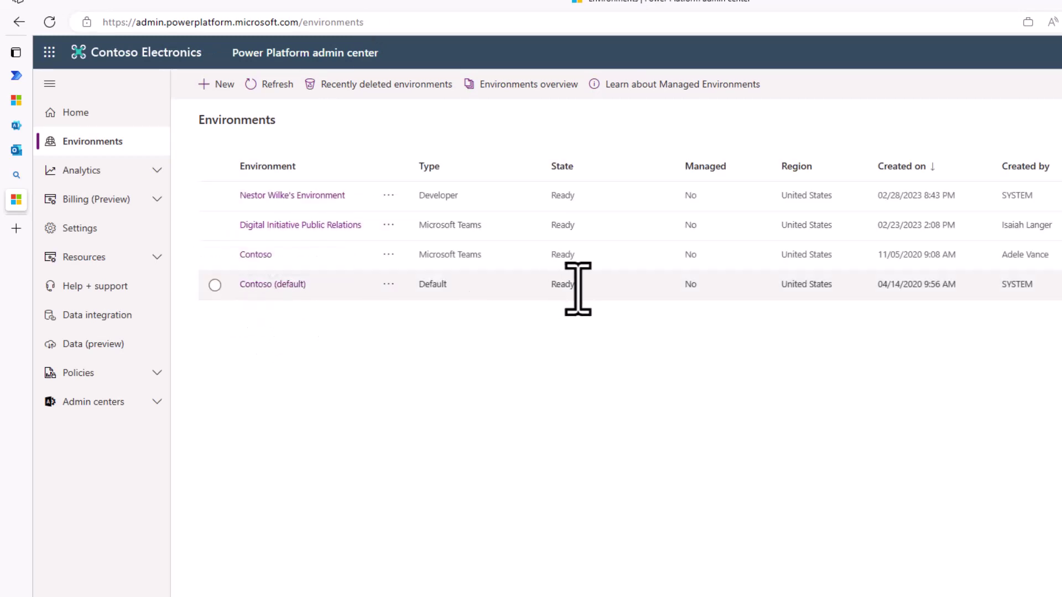
Step: Confirm the Contoso (default) environment's region is United States, then go back to the Power Automate gateways list
triple_click(824, 282)
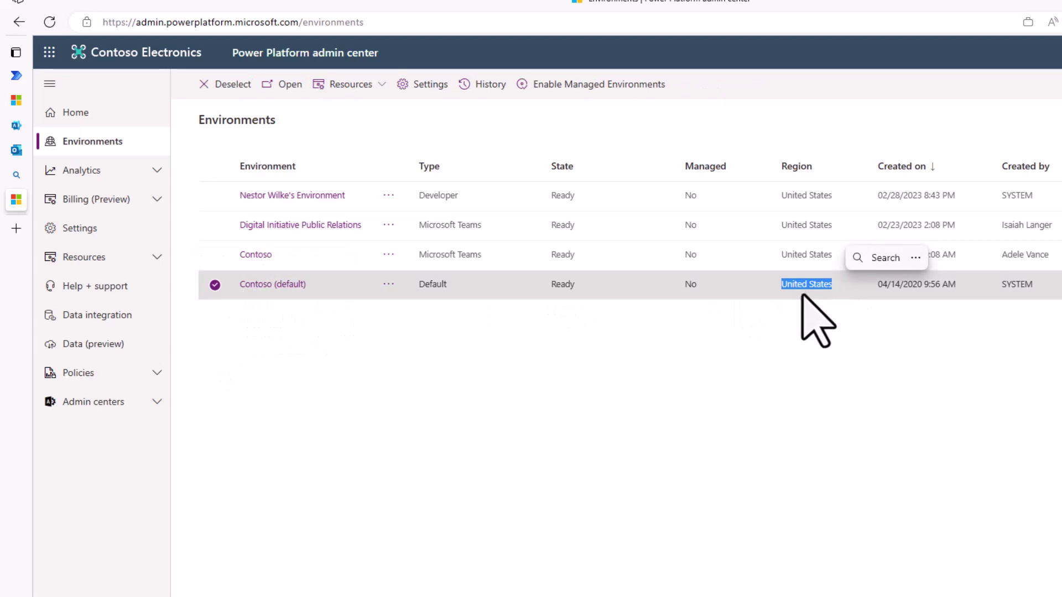
click(805, 305)
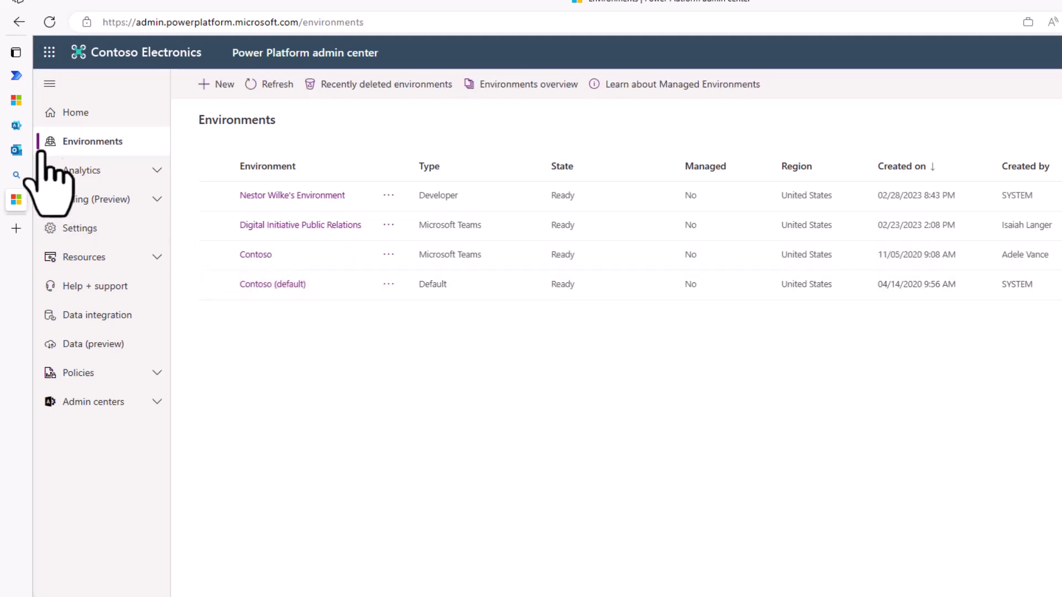
click(17, 77)
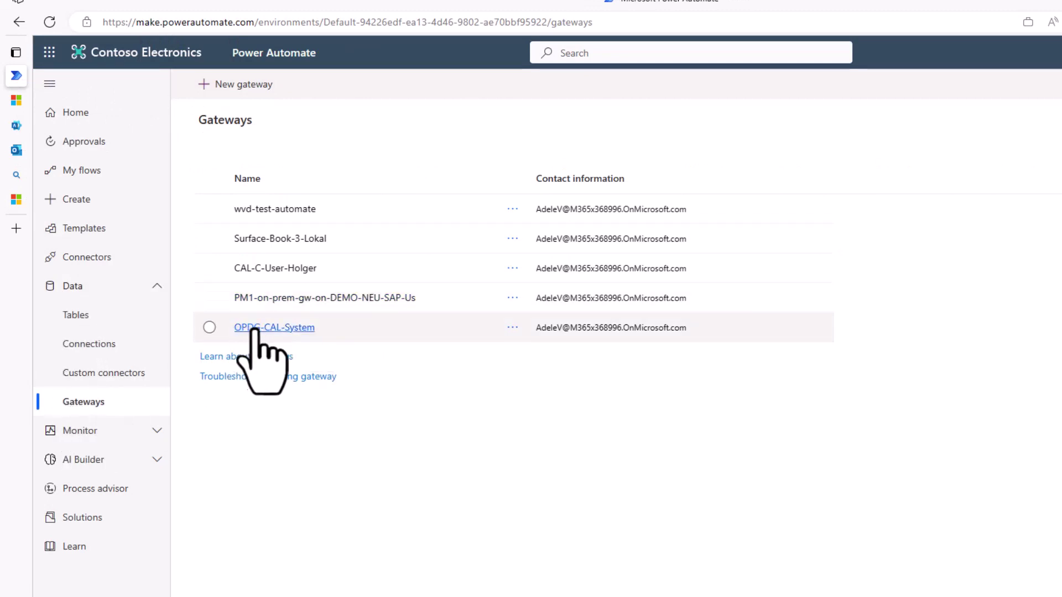
Step: Open the OPDG-CAL-System gateway details to confirm it is online on the latest version
click(287, 330)
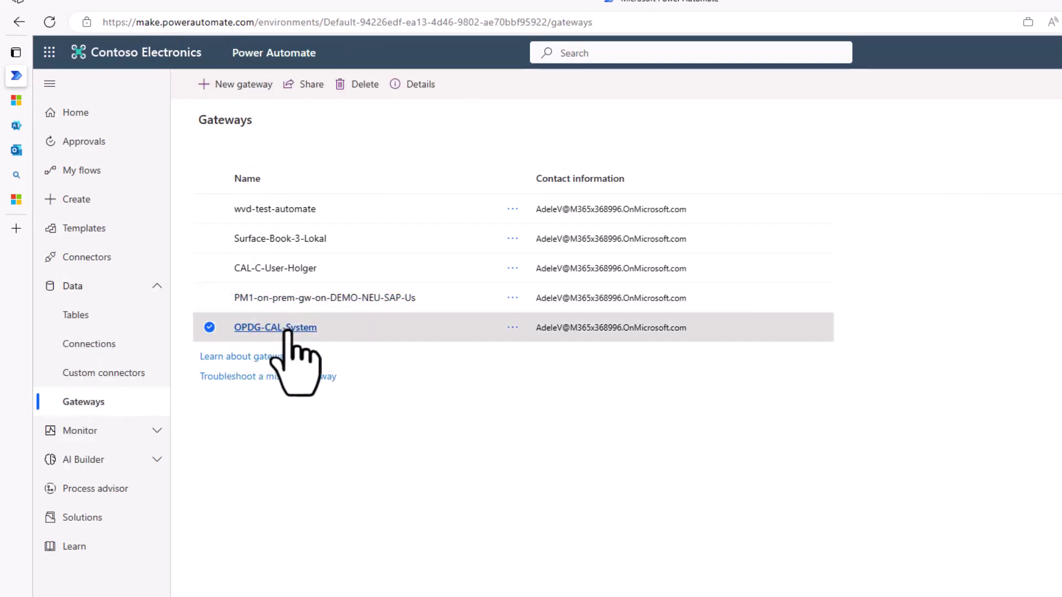